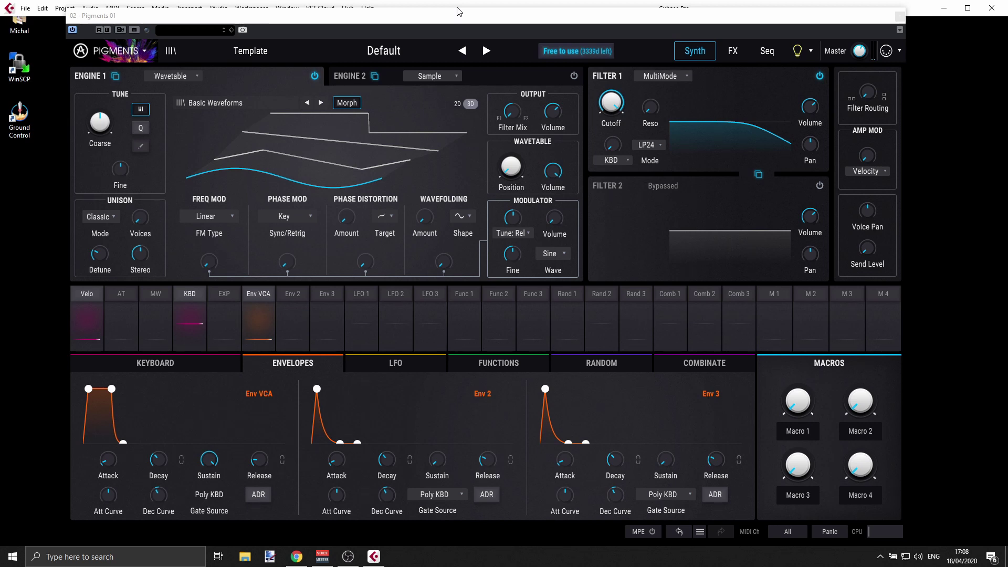
Step: Switch Engine 1 to the Analog engine and give Osc 2 a square wave
{"action": "left_click", "coordinate": [181, 76]}
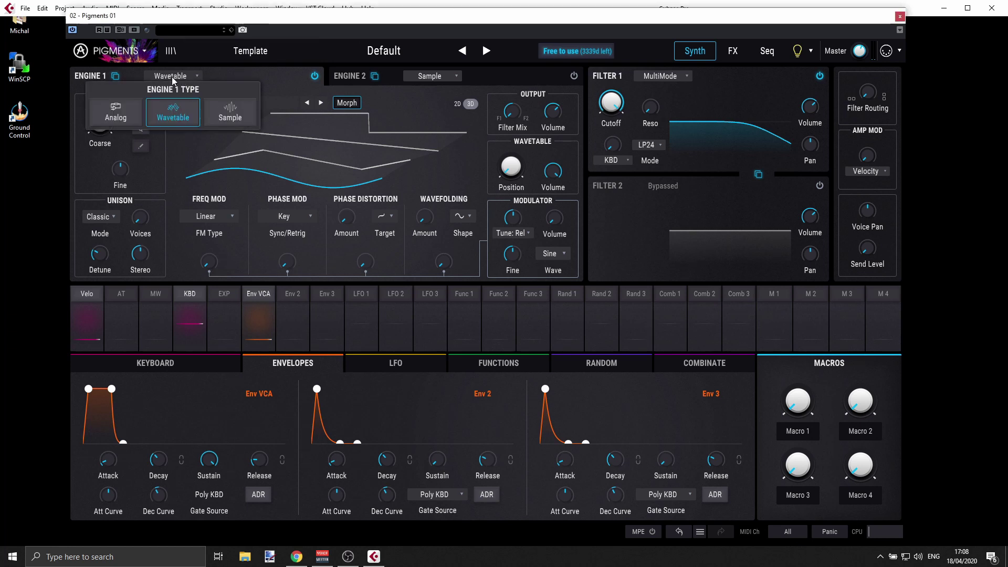
{"action": "left_click", "coordinate": [116, 115]}
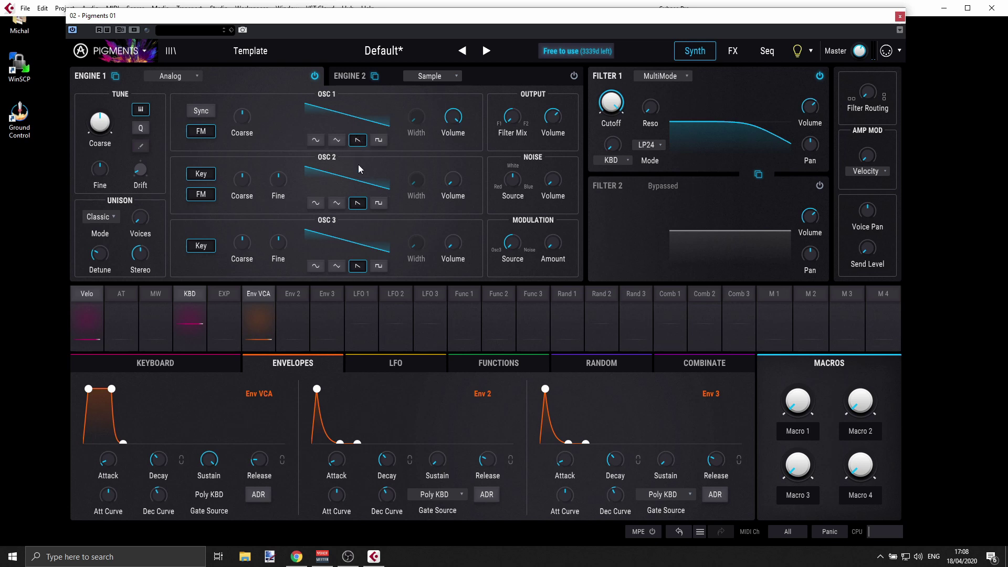
{"action": "left_click", "coordinate": [379, 204]}
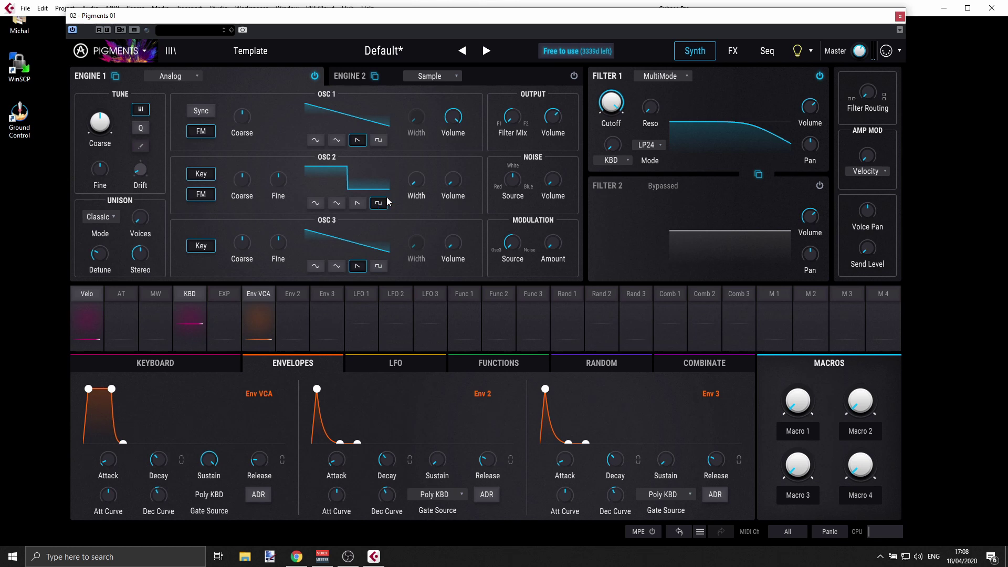
Step: Raise Osc 2 volume from -70 dB to about -23 dB and set Osc 1 volume to -5.15 dB
{"action": "mouse_move", "coordinate": [446, 182]}
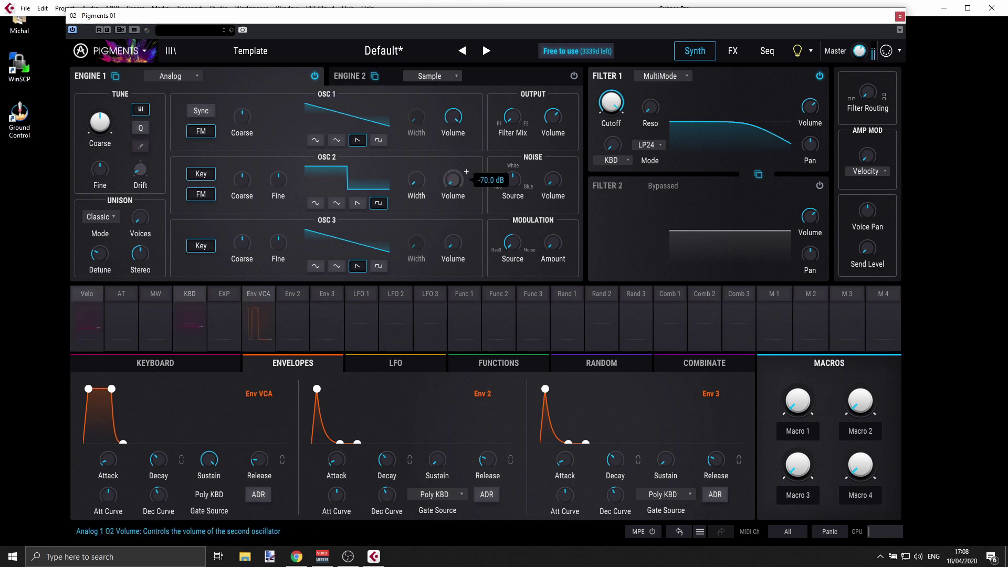
{"action": "left_click_drag", "start_coordinate": [449, 182], "coordinate": [449, 132]}
{"action": "mouse_move", "coordinate": [453, 117]}
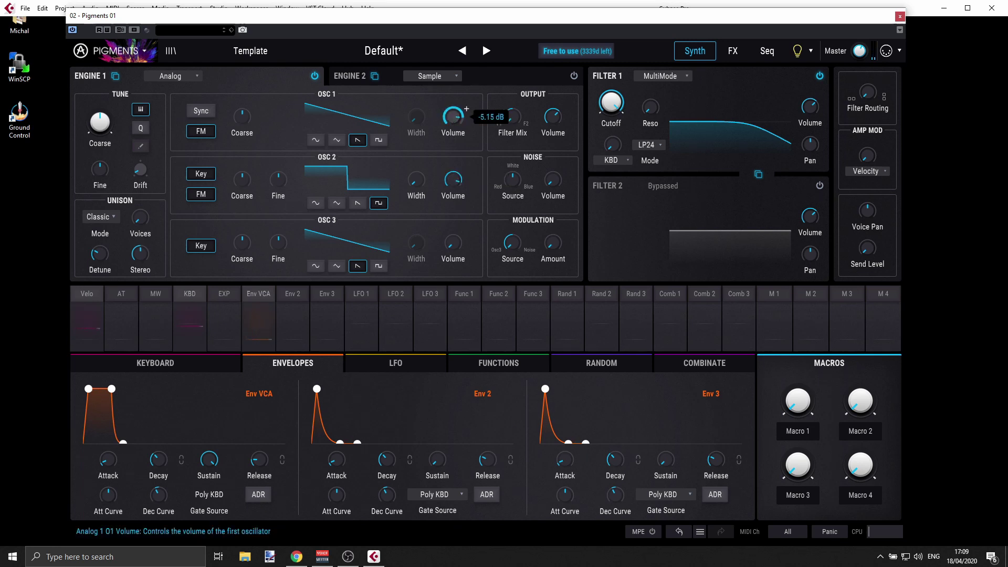
{"action": "left_click_drag", "start_coordinate": [452, 117], "coordinate": [452, 117]}
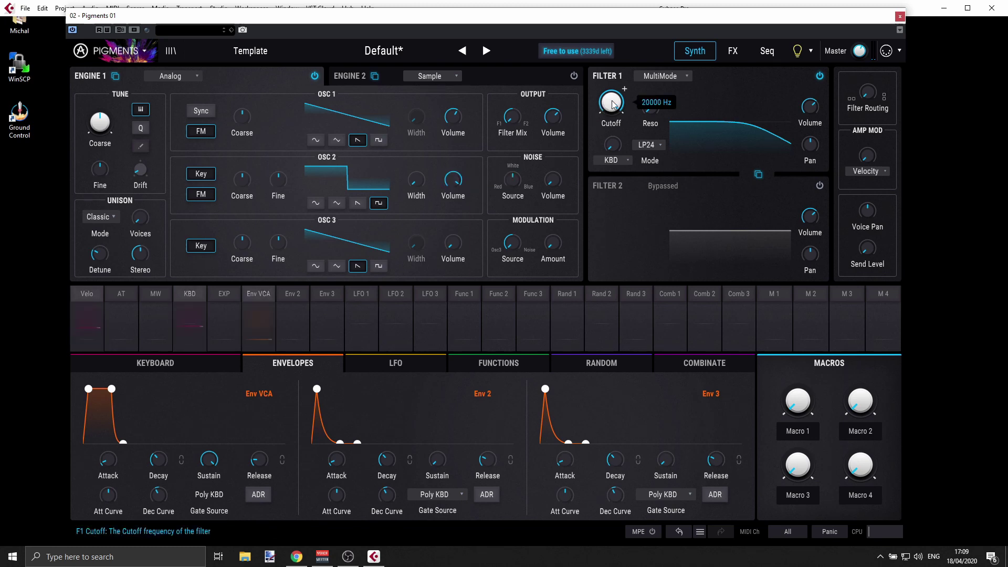
Step: Turn the Filter 1 Cutoff knob all the way down to 20 Hz
{"action": "left_click_drag", "start_coordinate": [613, 104], "coordinate": [613, 170]}
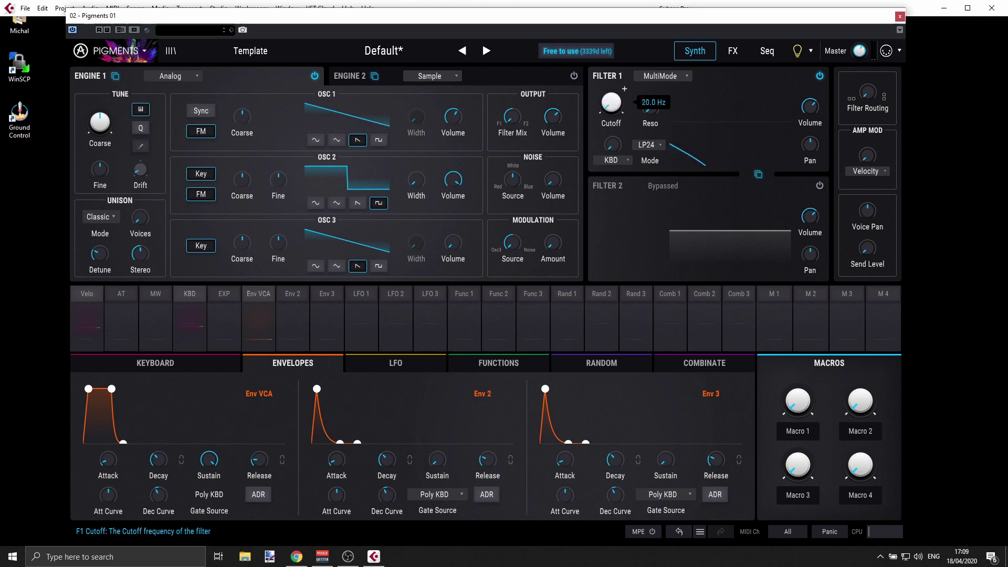
{"action": "left_click_drag", "start_coordinate": [613, 171], "coordinate": [614, 103]}
Step: Assign Env 2 to the Filter 1 cutoff at 1.00 amount and set the base cutoff to 150 Hz
{"action": "left_click", "coordinate": [624, 90]}
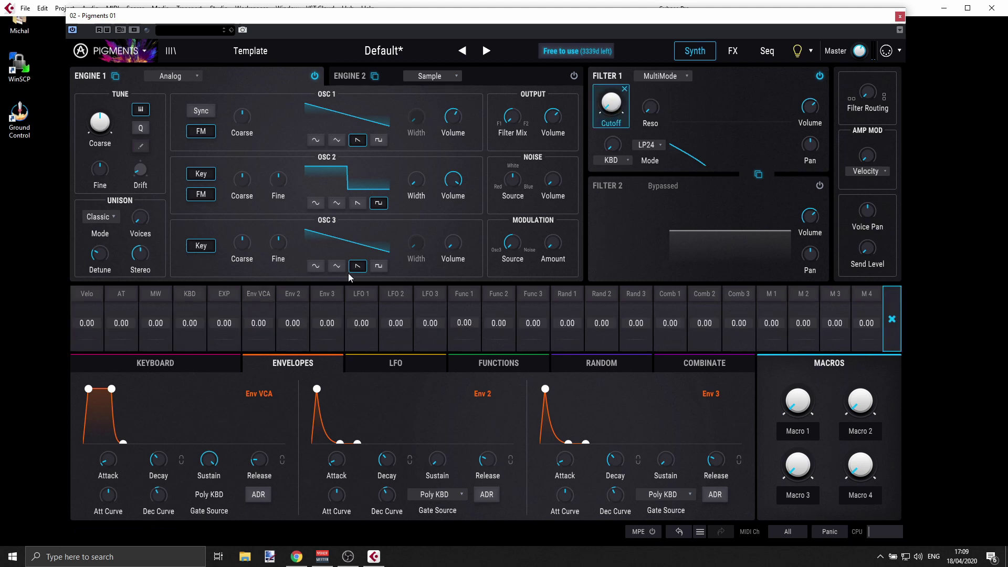
{"action": "left_click_drag", "start_coordinate": [294, 321], "coordinate": [295, 306]}
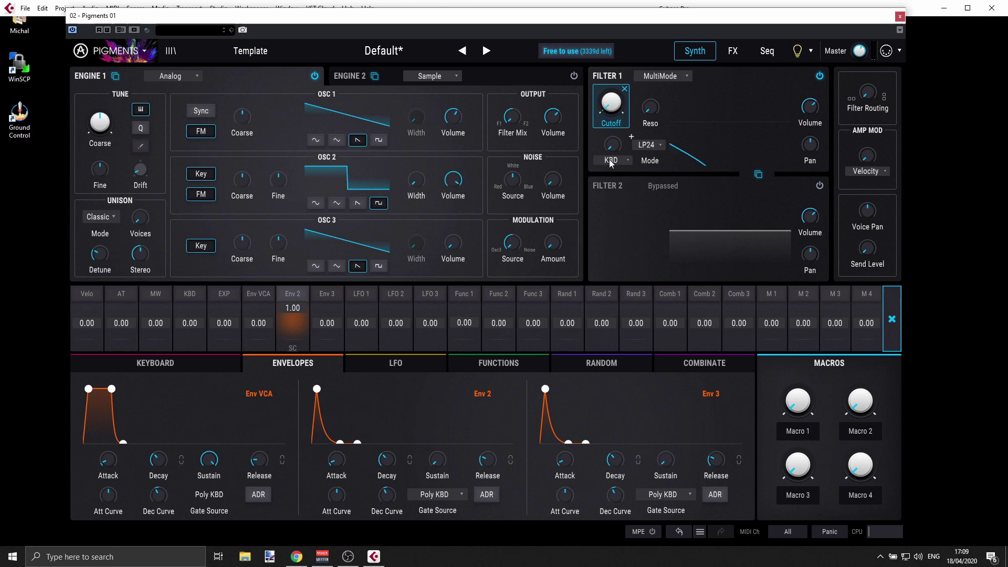
{"action": "mouse_move", "coordinate": [607, 150]}
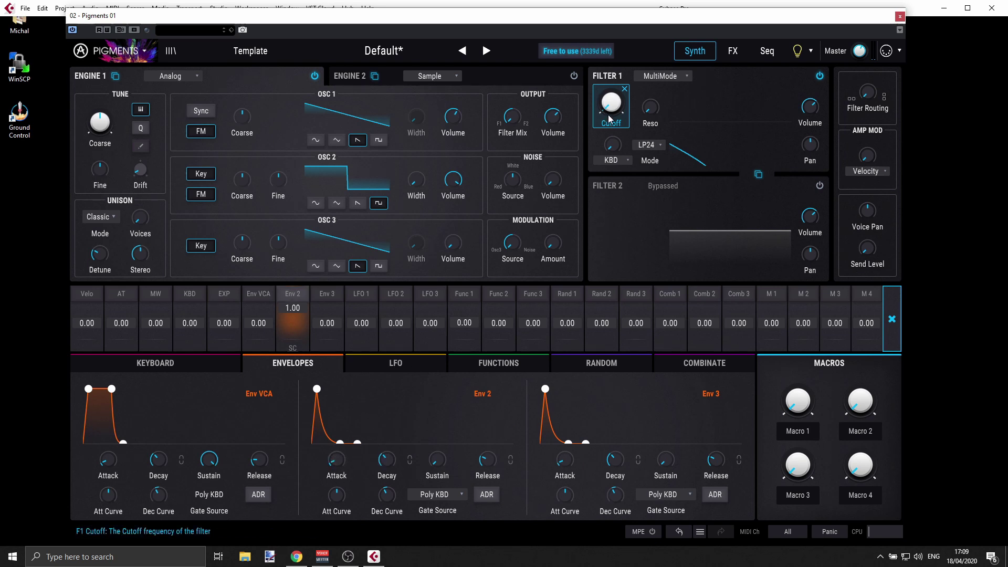
{"action": "left_click_drag", "start_coordinate": [605, 114], "coordinate": [605, 108]}
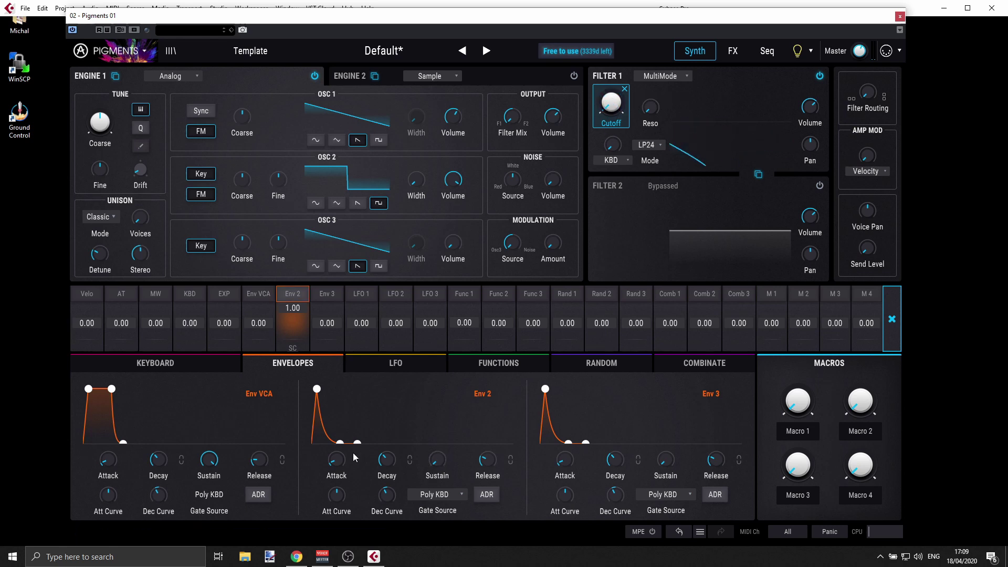
Step: Set the Env 2 attack to 5.8 ms
{"action": "scroll", "coordinate": [350, 452], "scroll_direction": "up", "scroll_amount": 2}
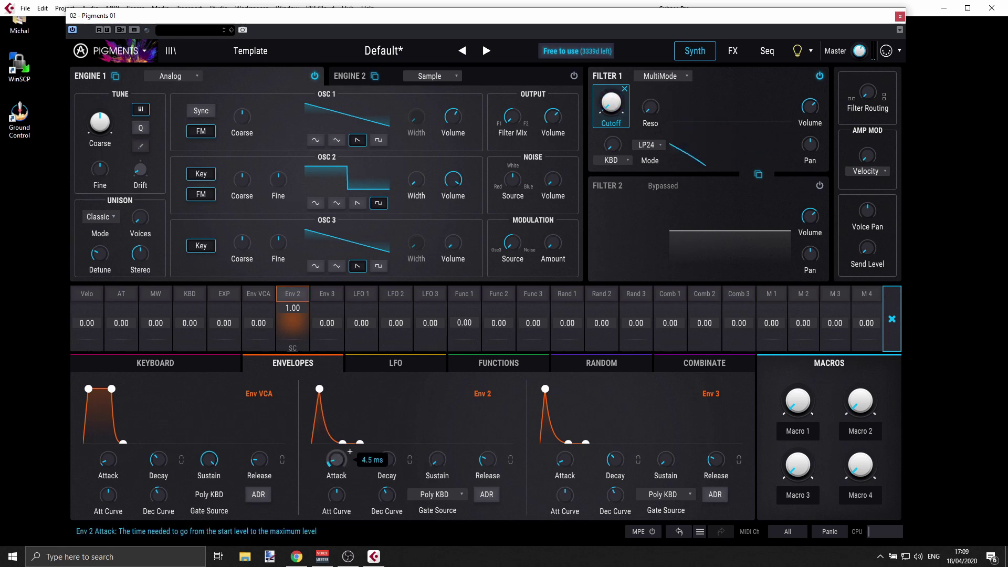
{"action": "scroll", "coordinate": [350, 451], "scroll_direction": "up", "scroll_amount": 1}
{"action": "scroll", "coordinate": [350, 452], "scroll_direction": "down", "scroll_amount": 1}
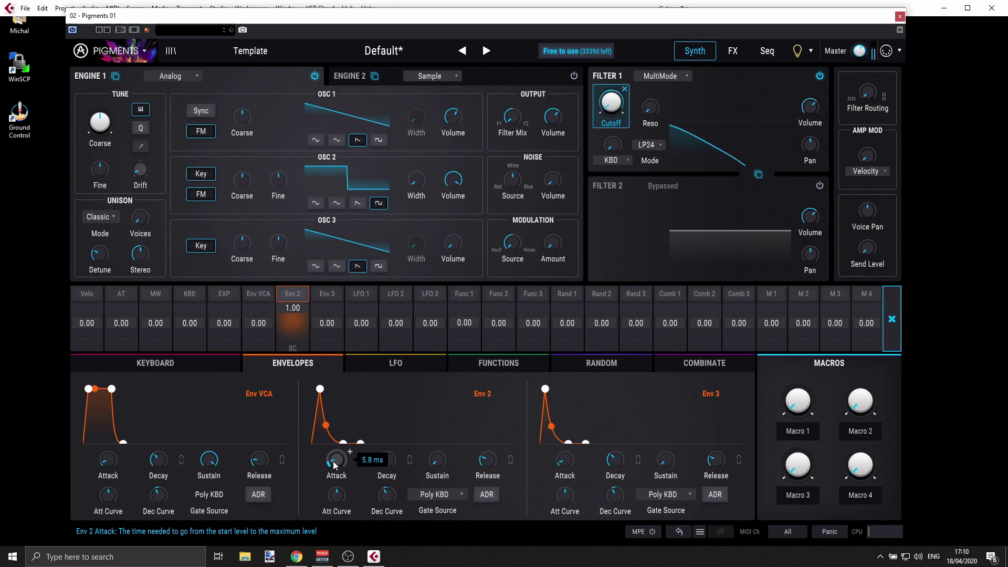
Step: Reset the Env 2 sustain to 0.00 and set its decay to 565 ms
{"action": "mouse_move", "coordinate": [446, 448]}
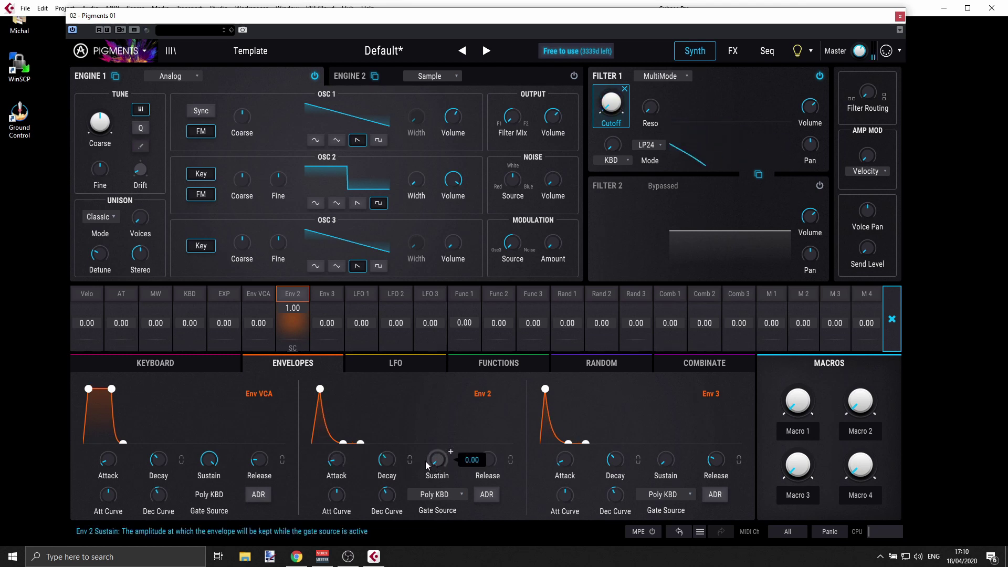
{"action": "left_click_drag", "start_coordinate": [436, 461], "coordinate": [439, 460]}
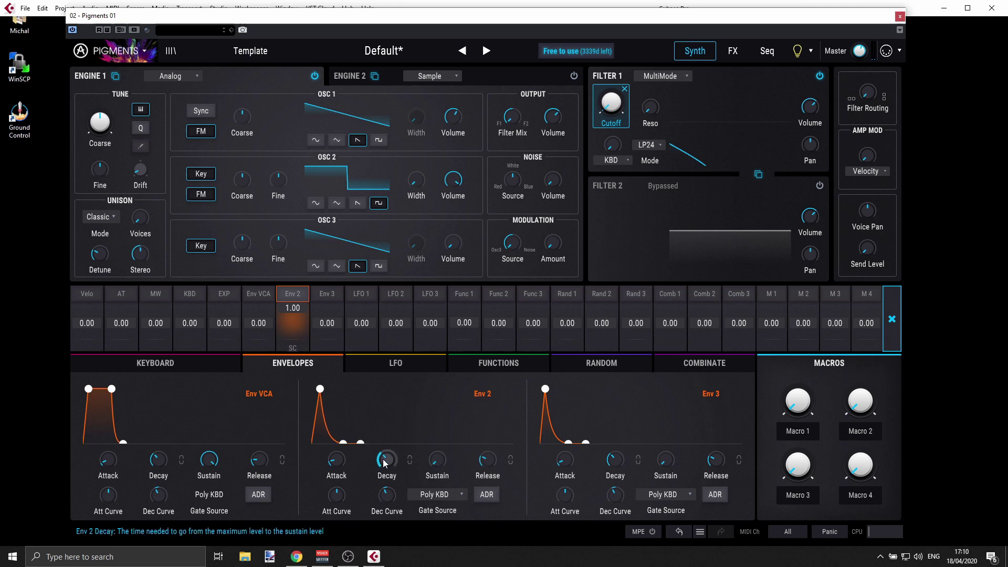
{"action": "double_click", "coordinate": [440, 460]}
{"action": "scroll", "coordinate": [387, 459], "scroll_direction": "up", "scroll_amount": 4}
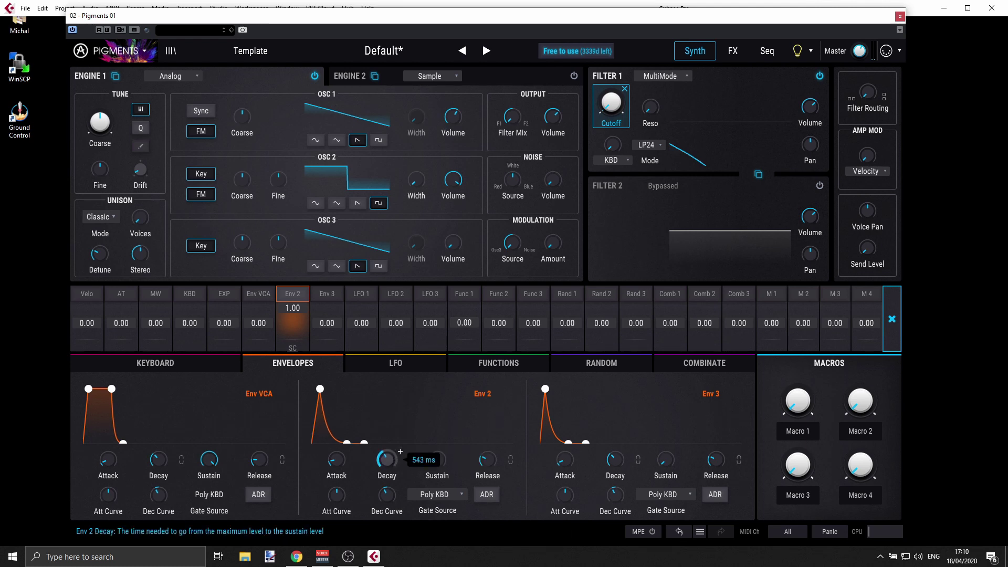
{"action": "scroll", "coordinate": [400, 451], "scroll_direction": "up", "scroll_amount": 1}
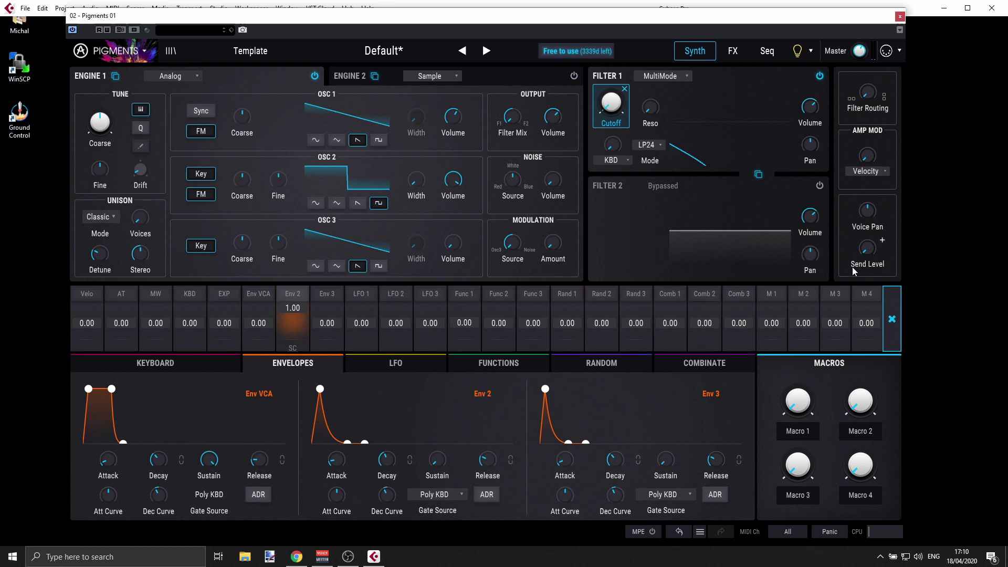
Step: Raise the Voice Send Level from -19.7 dB to about -13.8 dB
{"action": "left_click", "coordinate": [733, 51]}
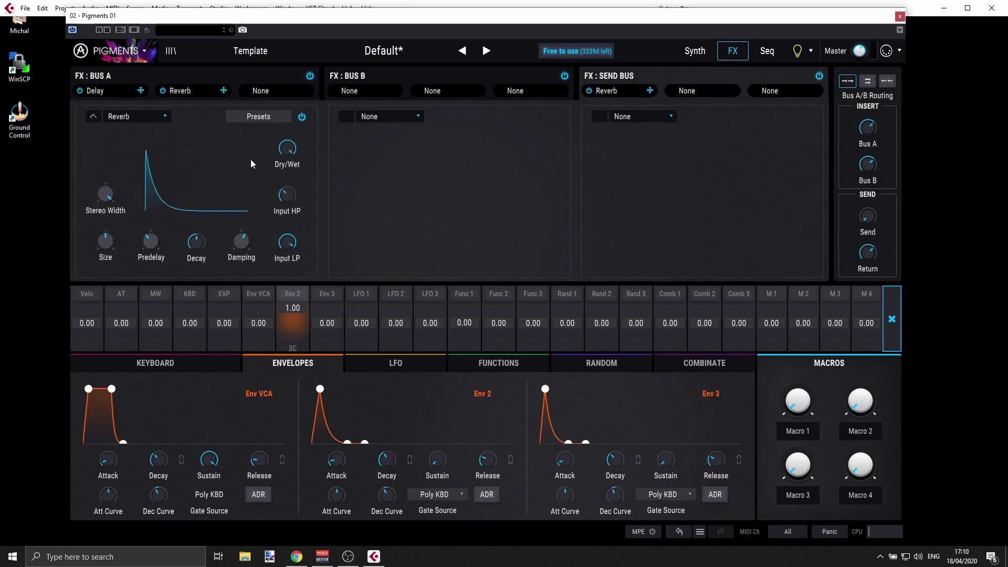
{"action": "left_click", "coordinate": [698, 49]}
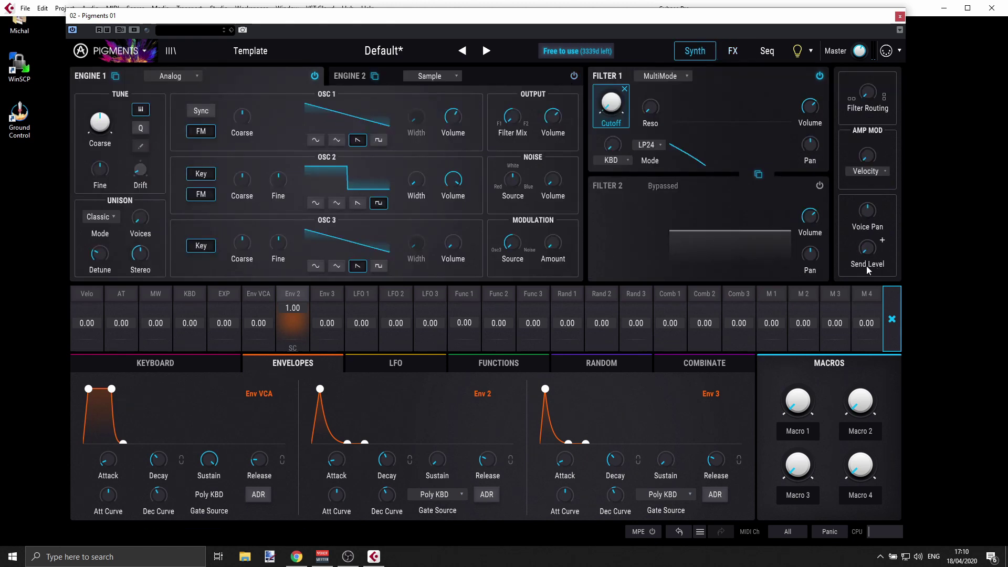
{"action": "mouse_move", "coordinate": [868, 247]}
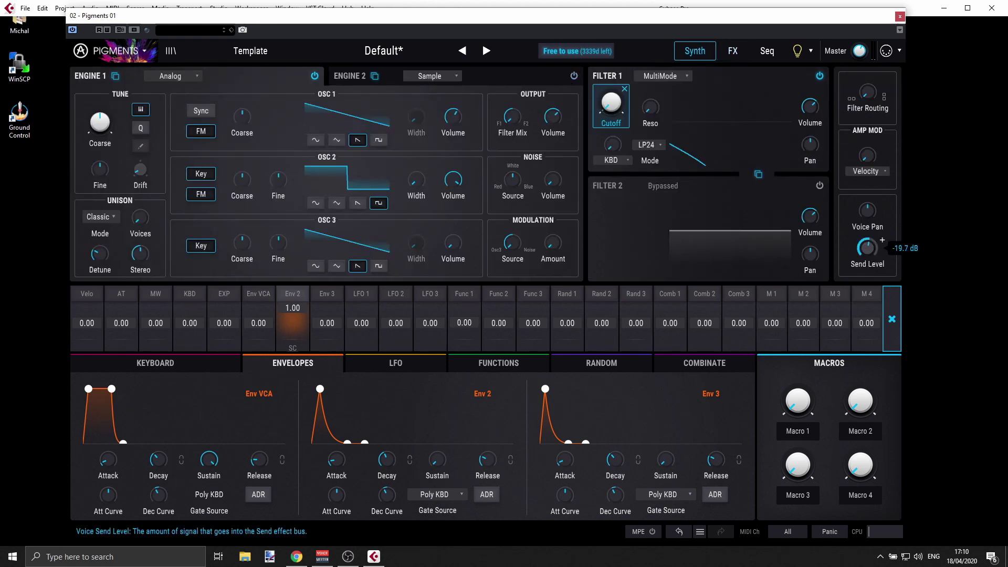
{"action": "mouse_move", "coordinate": [867, 247]}
{"action": "left_mouse_down"}
{"action": "mouse_move", "coordinate": [868, 239]}
{"action": "mouse_move", "coordinate": [867, 251]}
{"action": "left_mouse_up"}
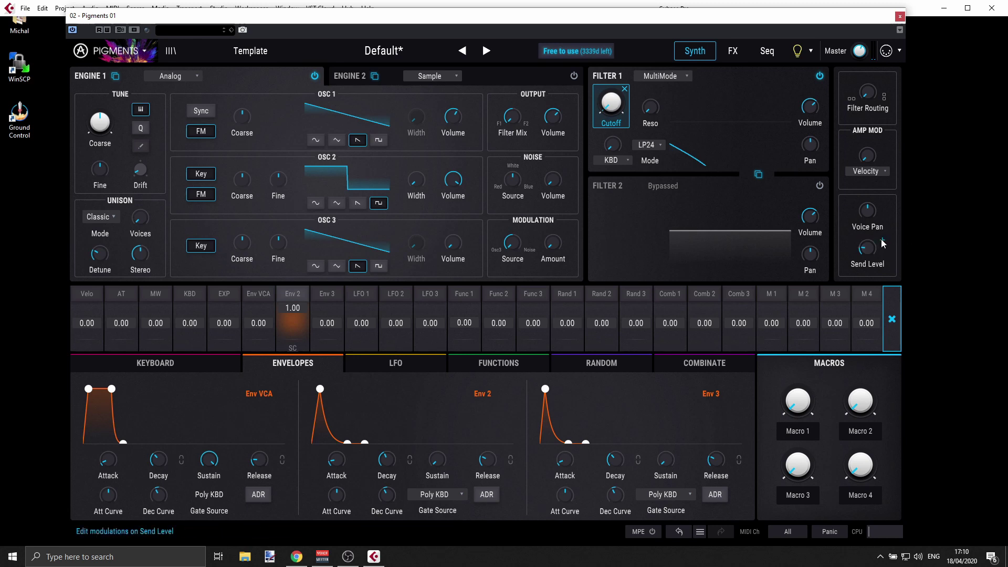
Step: Make the Send Level the mod target and set the Env 3 amount to 1.00
{"action": "left_click", "coordinate": [884, 241]}
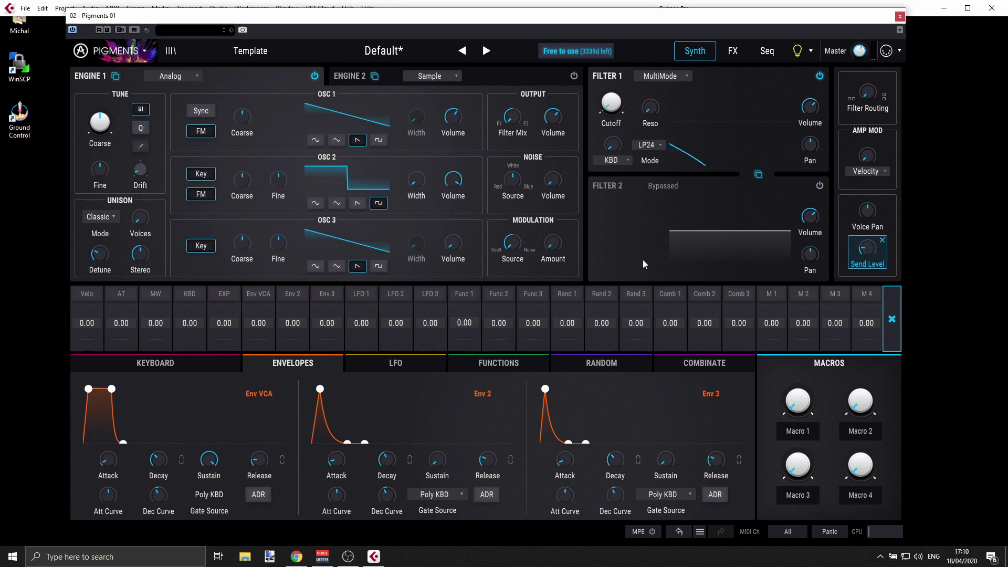
{"action": "left_click_drag", "start_coordinate": [324, 326], "coordinate": [324, 304]}
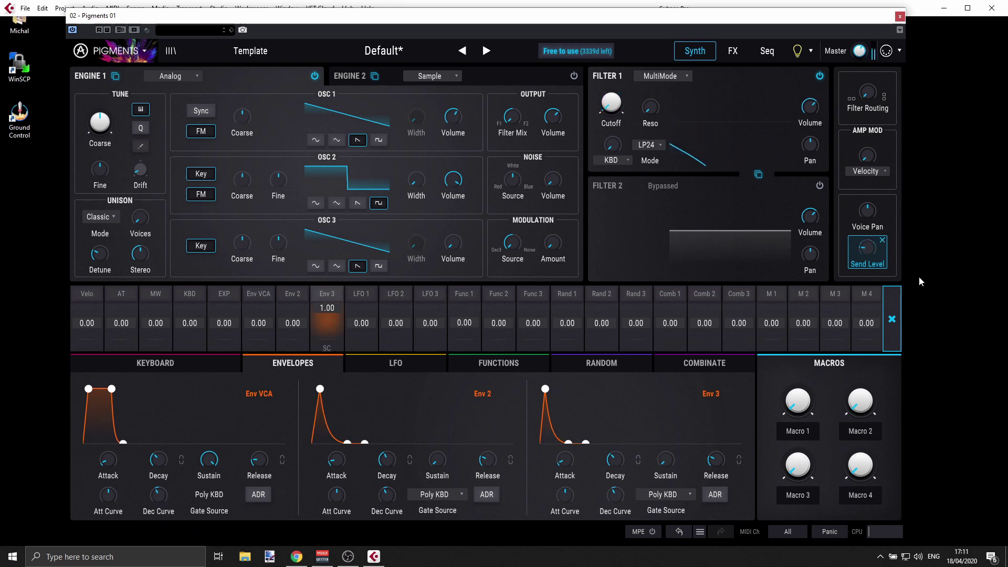
{"action": "mouse_move", "coordinate": [865, 248]}
Step: On the FX page, switch the Bus A Delay to Ping Pong mode
{"action": "left_click", "coordinate": [741, 55]}
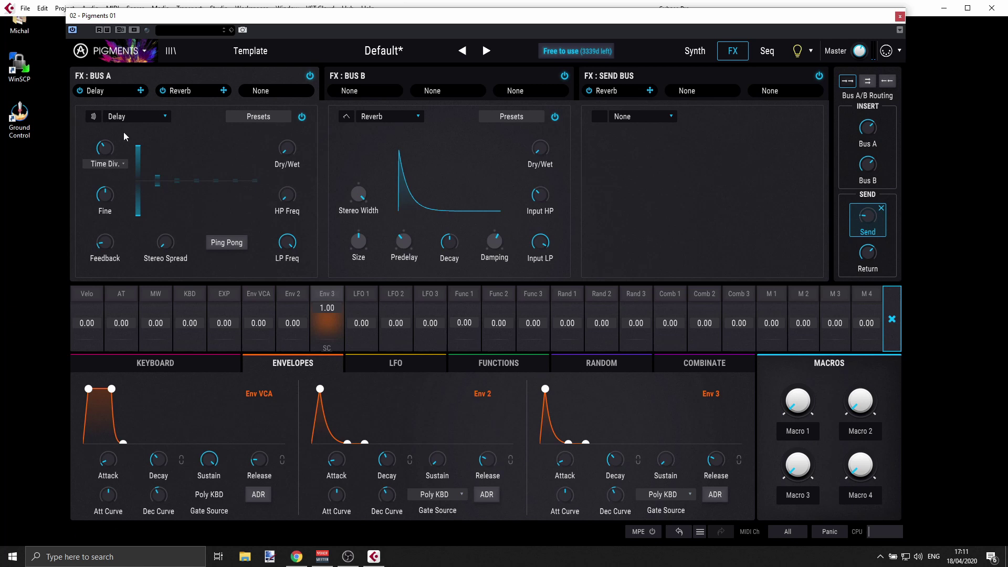
{"action": "mouse_move", "coordinate": [286, 148]}
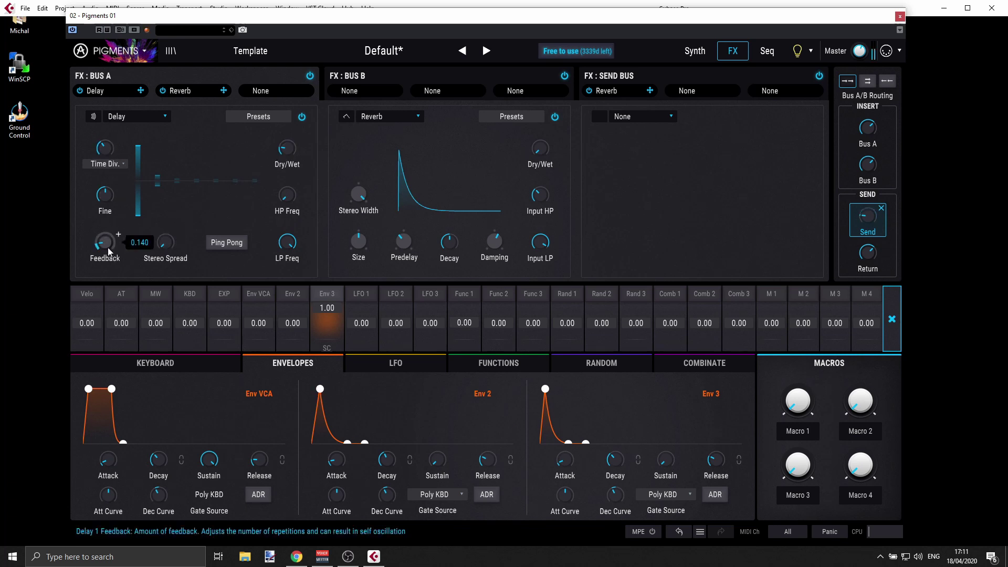
{"action": "left_click", "coordinate": [219, 246]}
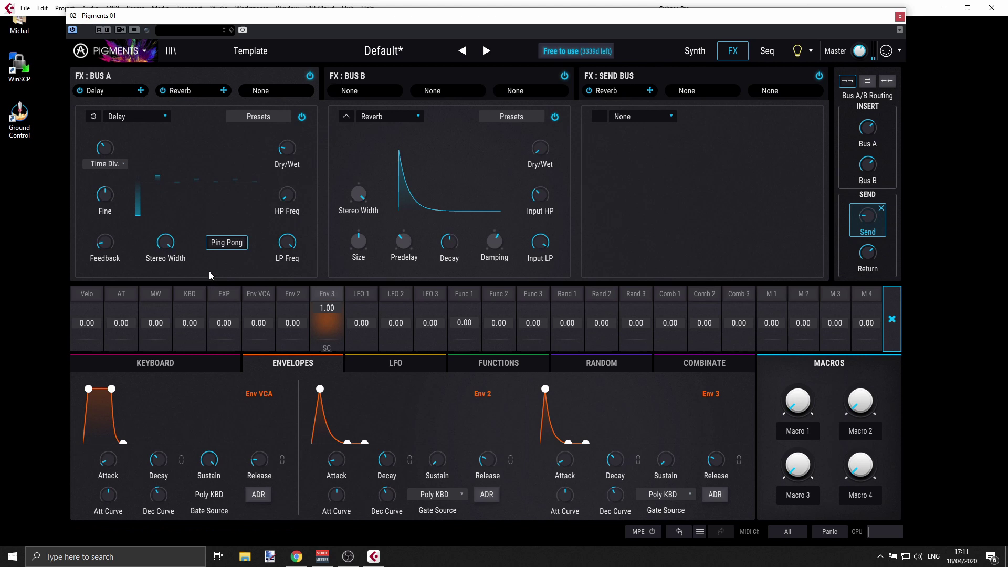
{"action": "mouse_move", "coordinate": [165, 243]}
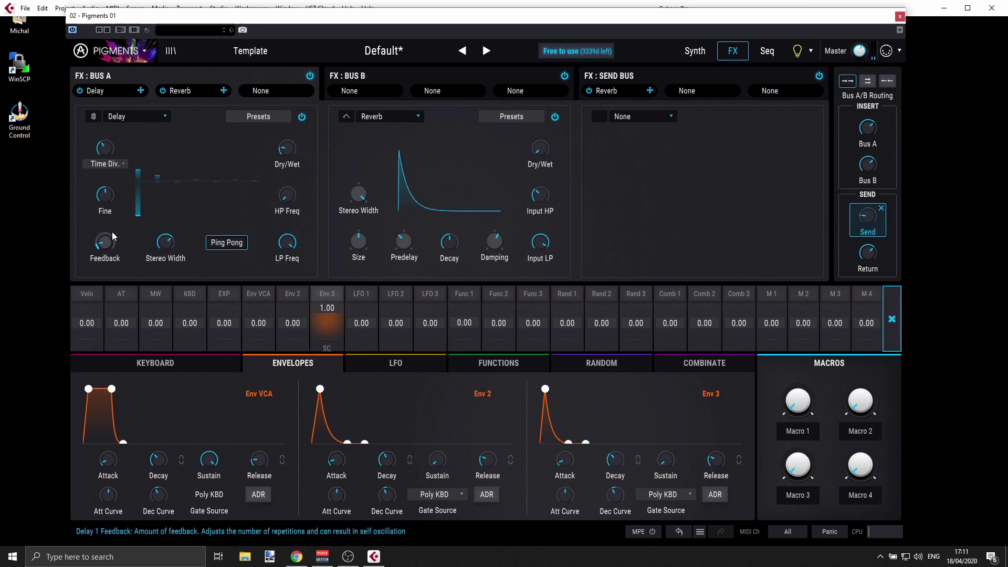
{"action": "mouse_move", "coordinate": [118, 234]}
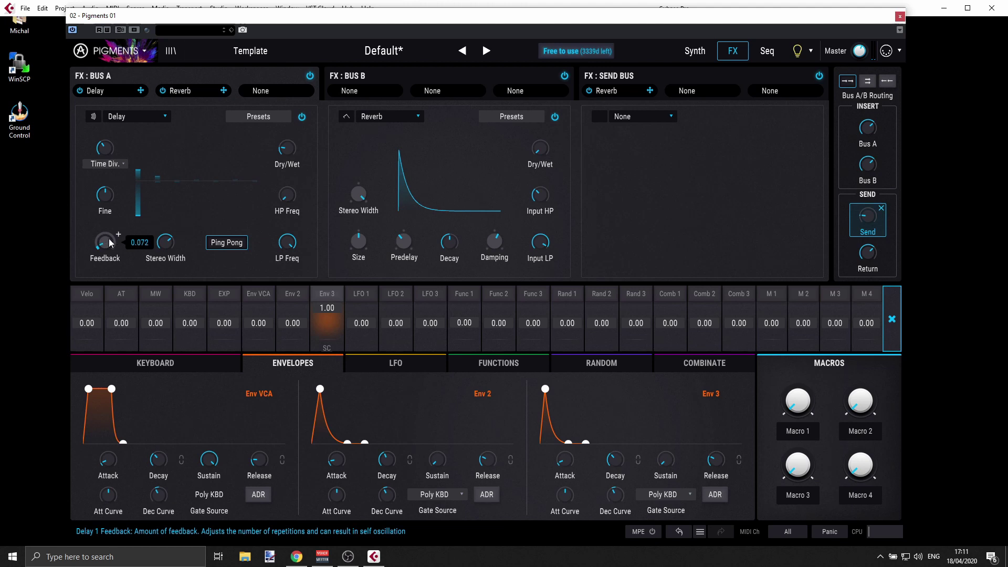
{"action": "mouse_move", "coordinate": [300, 140]}
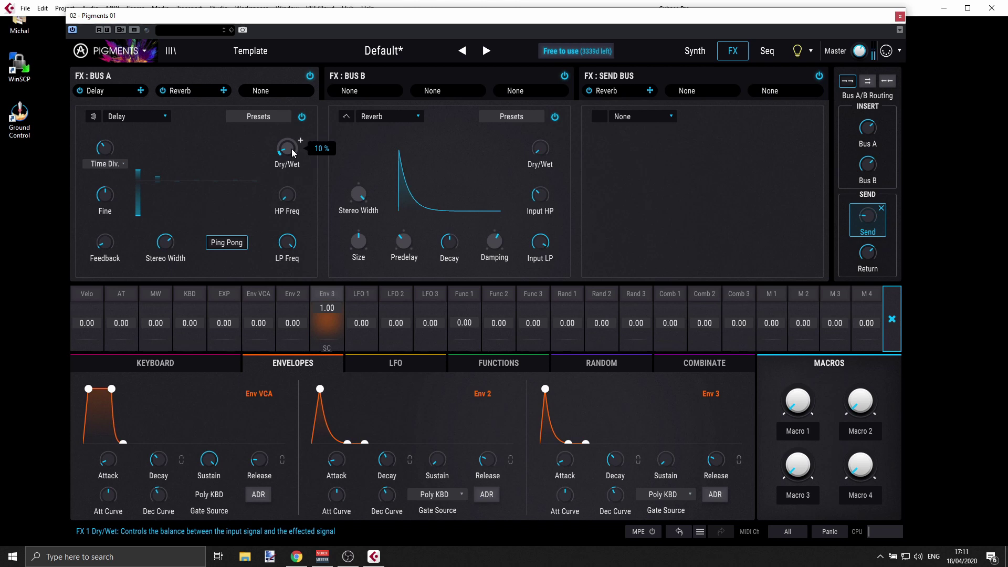
Step: Back on the Synth page, try higher Filter 1 resonance, then settle it at 0.264
{"action": "left_click", "coordinate": [678, 52]}
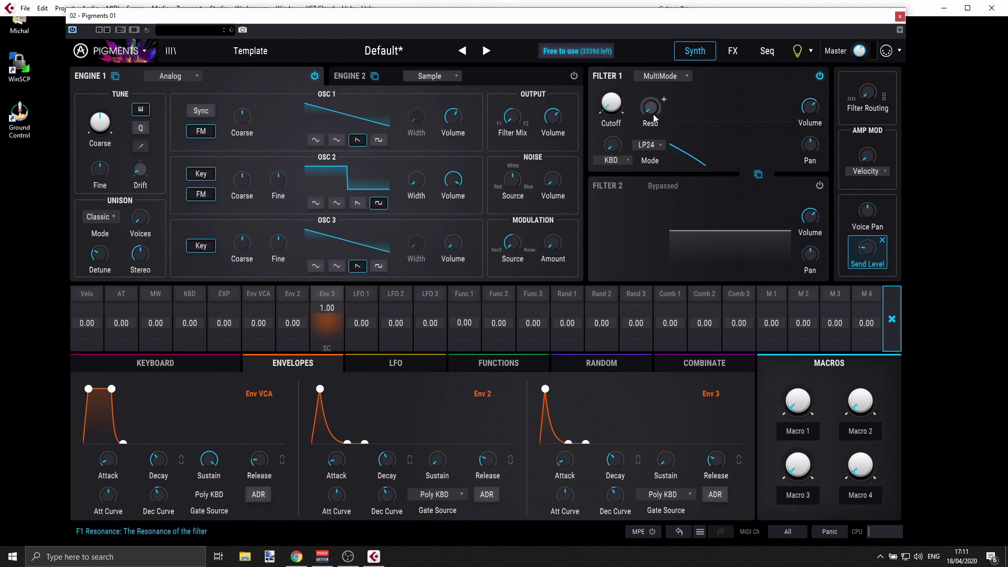
{"action": "mouse_move", "coordinate": [651, 106]}
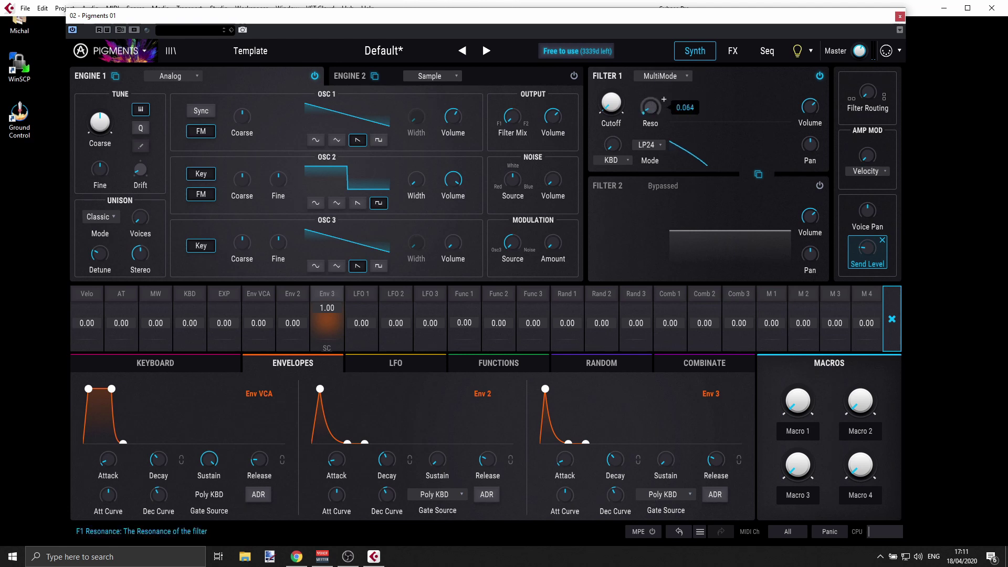
{"action": "left_click_drag", "start_coordinate": [651, 107], "coordinate": [651, 76]}
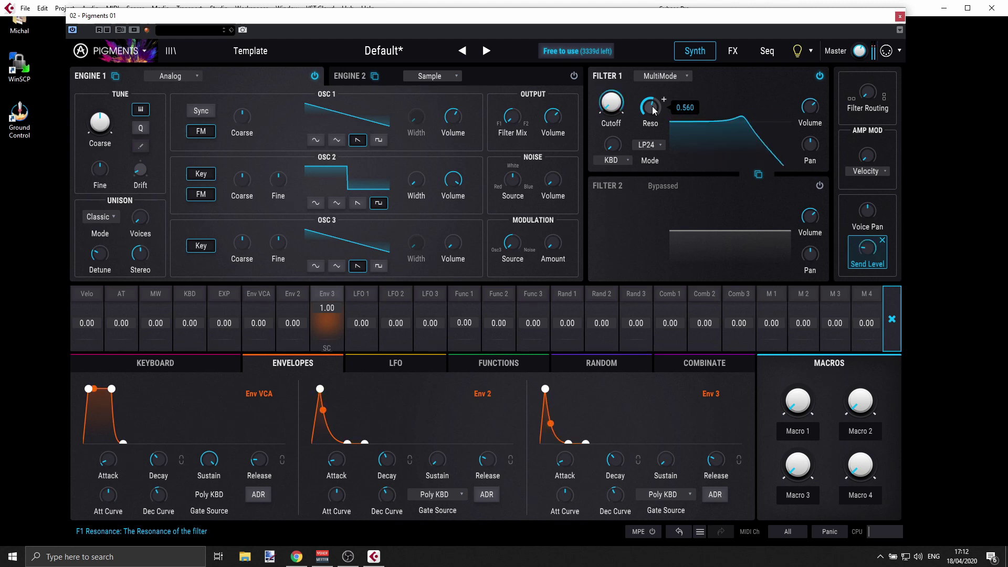
{"action": "left_click_drag", "start_coordinate": [650, 108], "coordinate": [650, 124]}
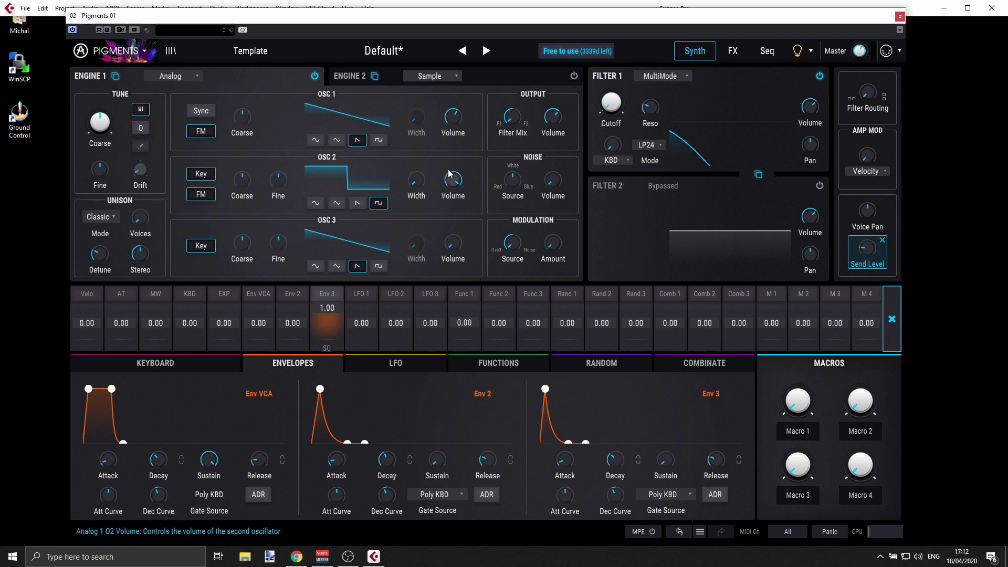
Step: Rebalance the oscillator volumes to about -2.16 dB for Osc 1 and -1.76 dB for Osc 2
{"action": "mouse_move", "coordinate": [452, 180]}
{"action": "left_click_drag", "start_coordinate": [452, 180], "coordinate": [453, 184]}
{"action": "left_click_drag", "start_coordinate": [452, 116], "coordinate": [452, 120]}
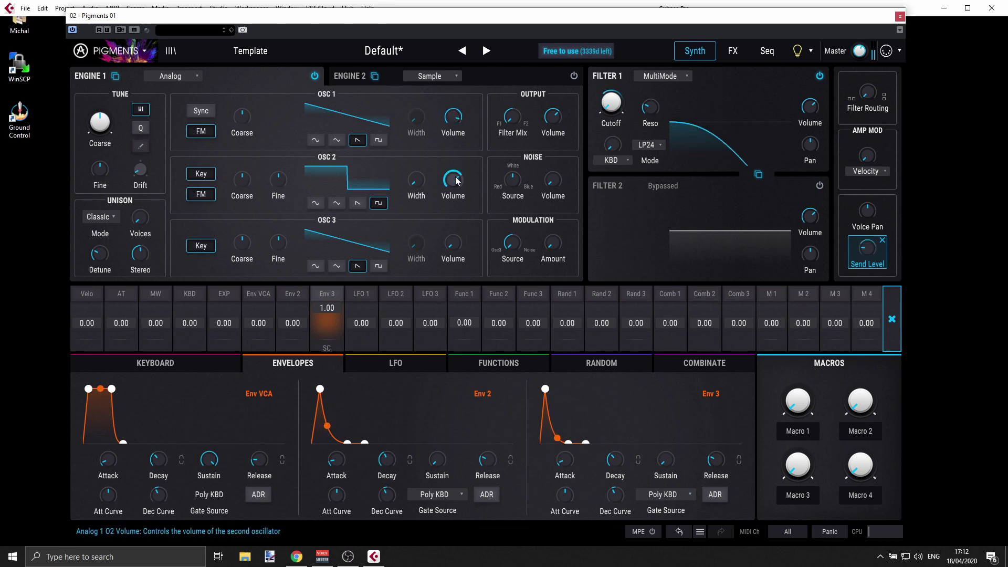
{"action": "left_click_drag", "start_coordinate": [456, 180], "coordinate": [455, 186]}
{"action": "left_click_drag", "start_coordinate": [453, 117], "coordinate": [453, 113]}
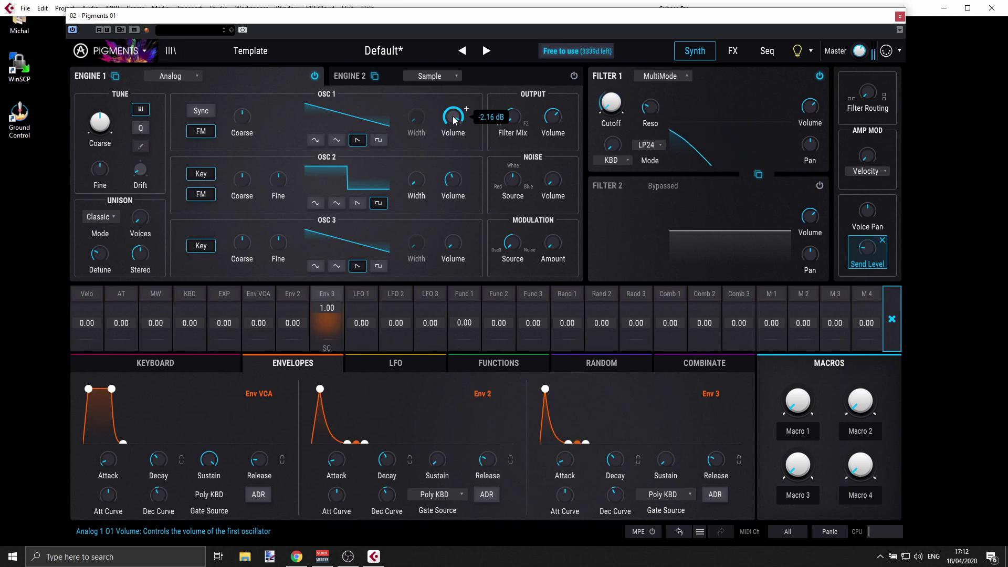
{"action": "mouse_move", "coordinate": [453, 180]}
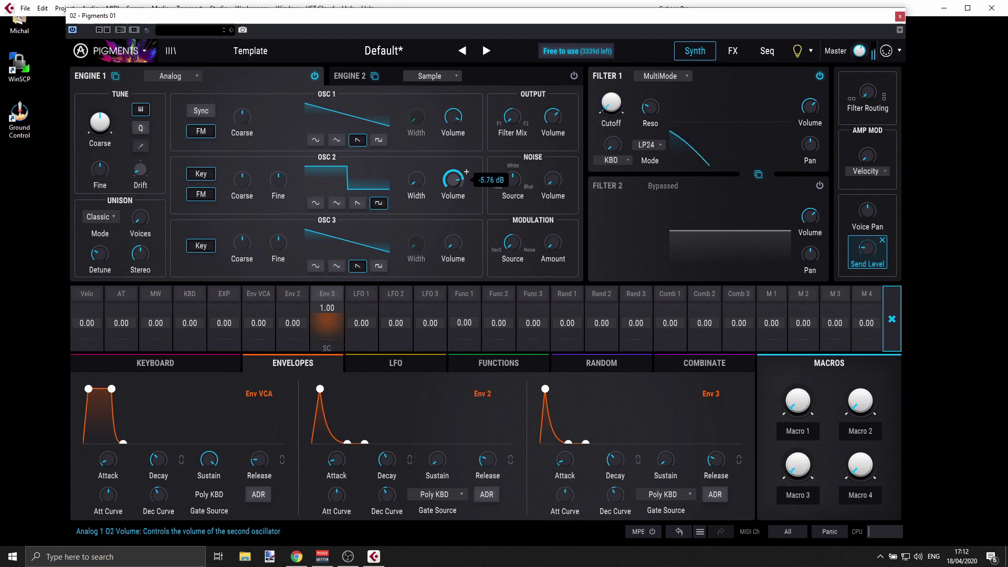